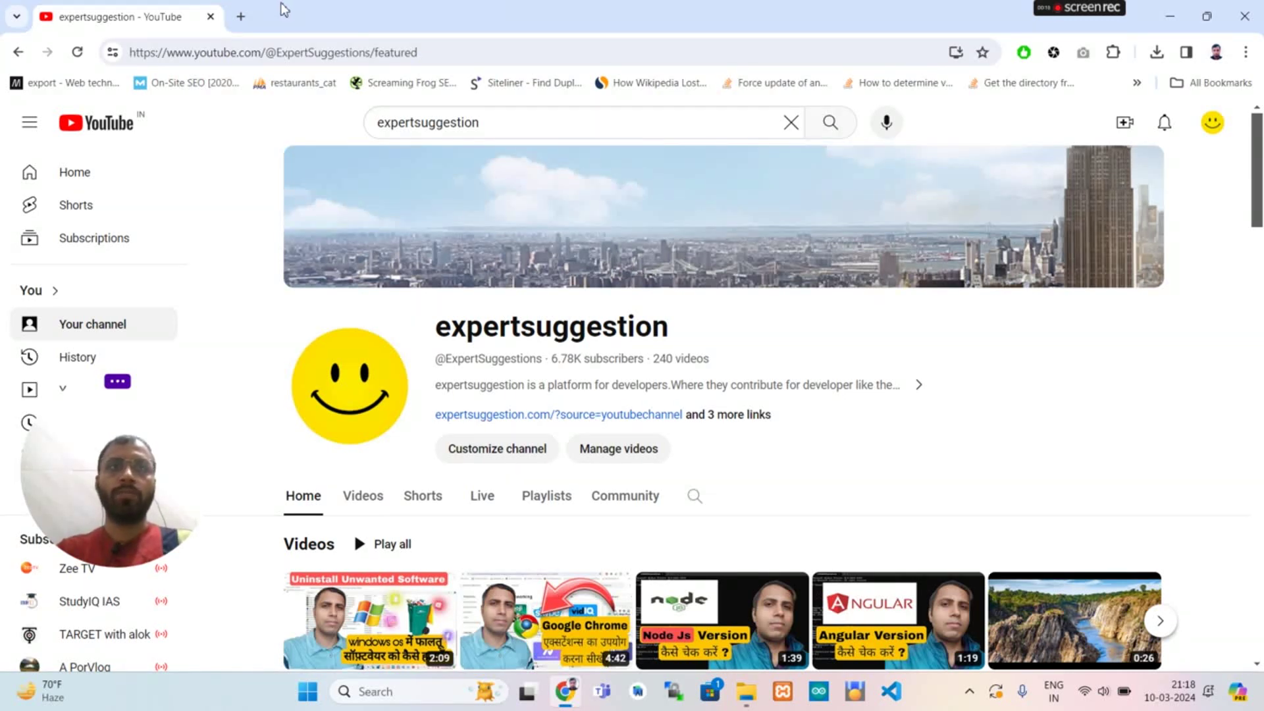
Search the web for "atube catcher" in a new browser tab
click(240, 16)
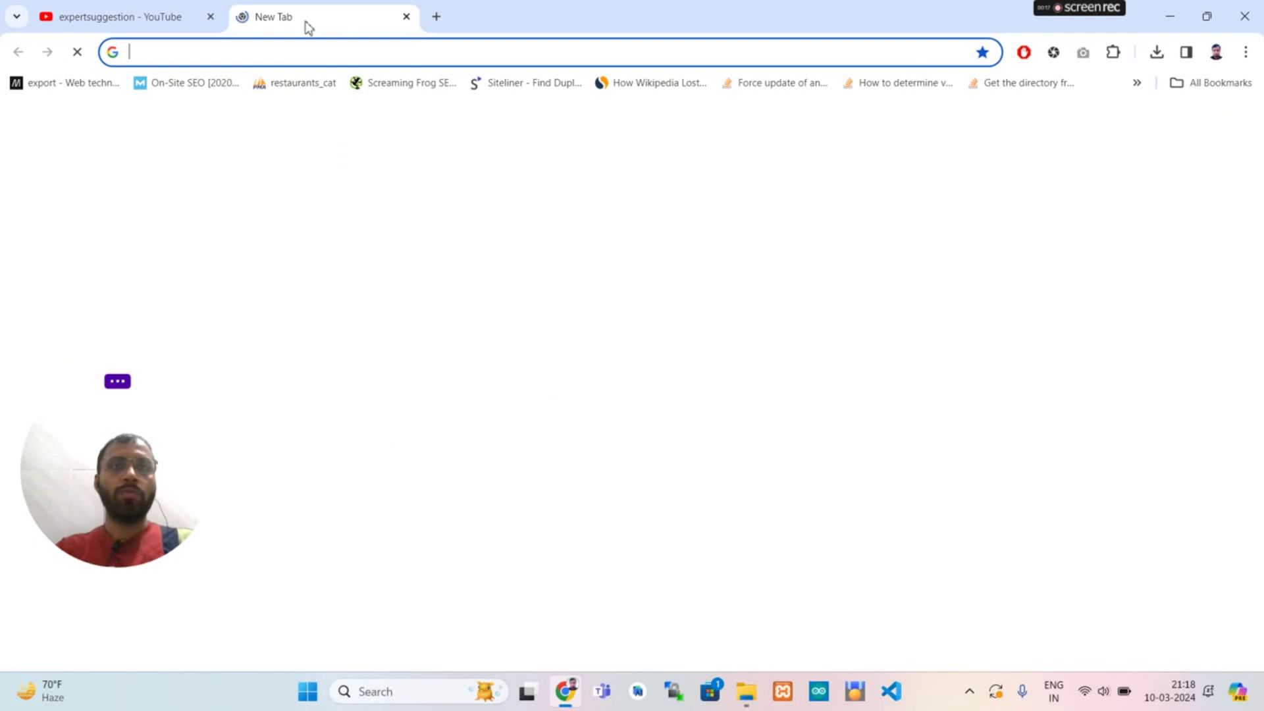
click(309, 52)
text(atube)
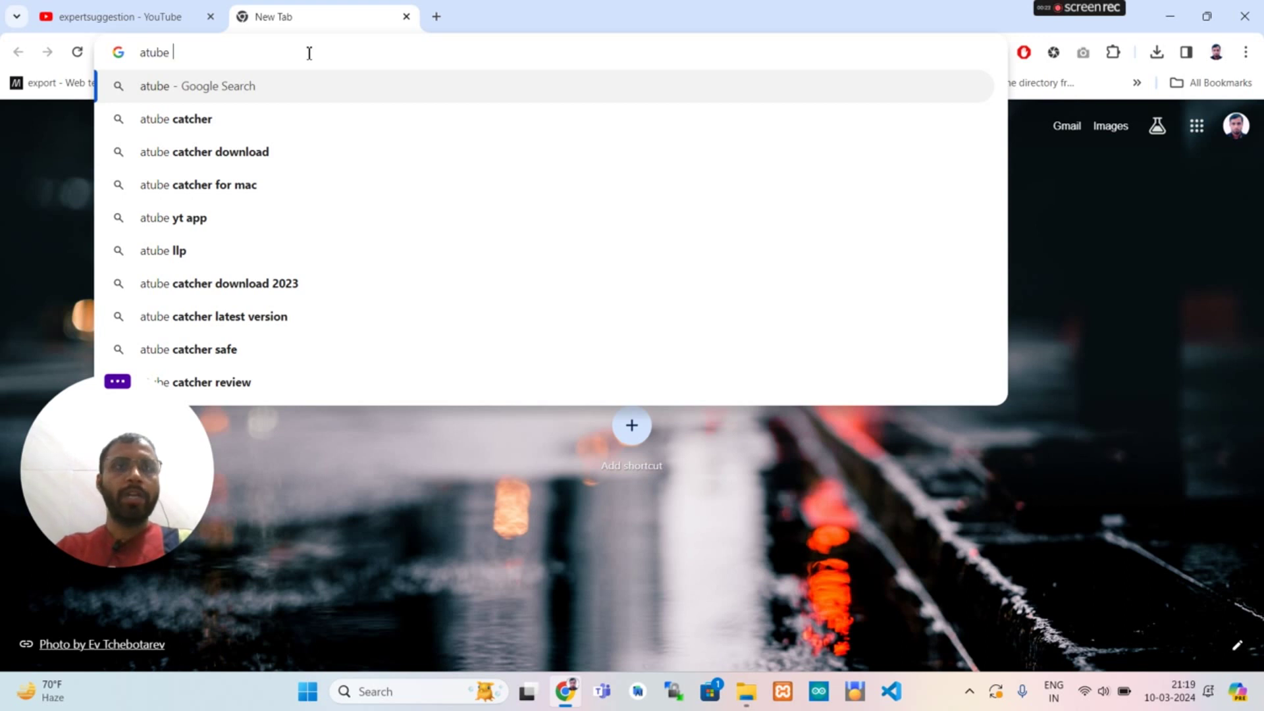
key(Down)
key(Return)
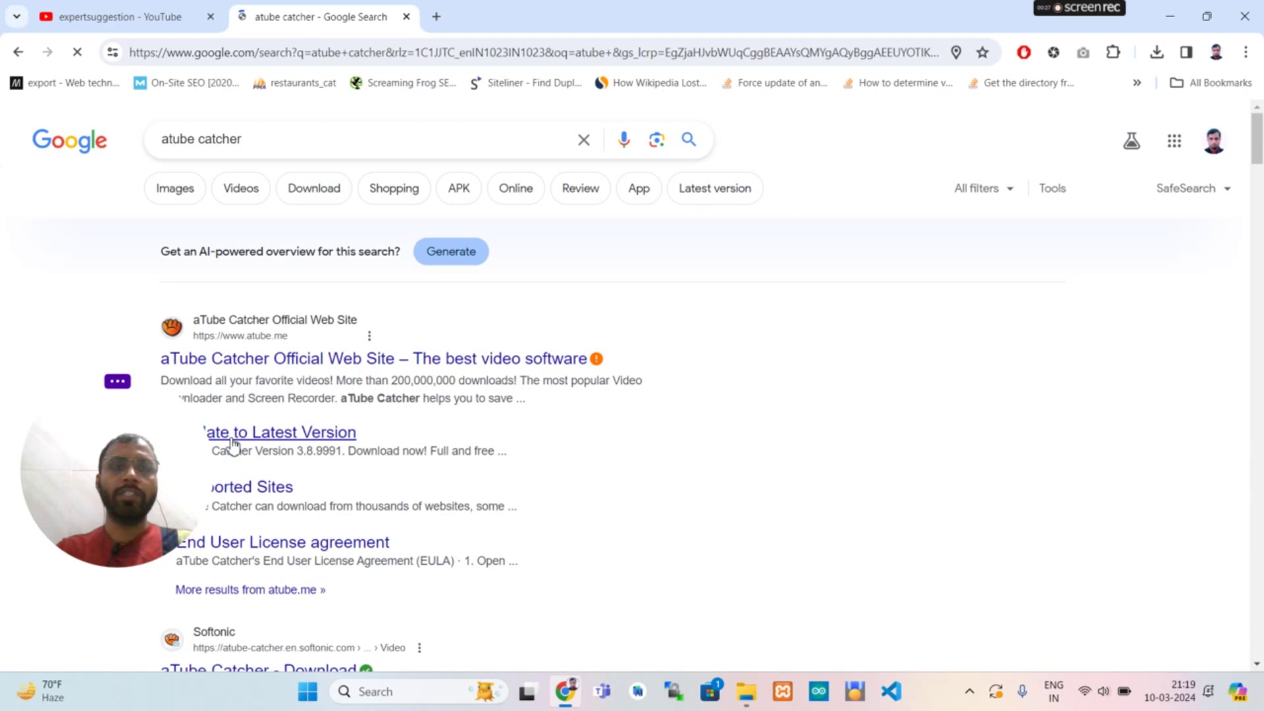
drag(93, 412, 915, 301)
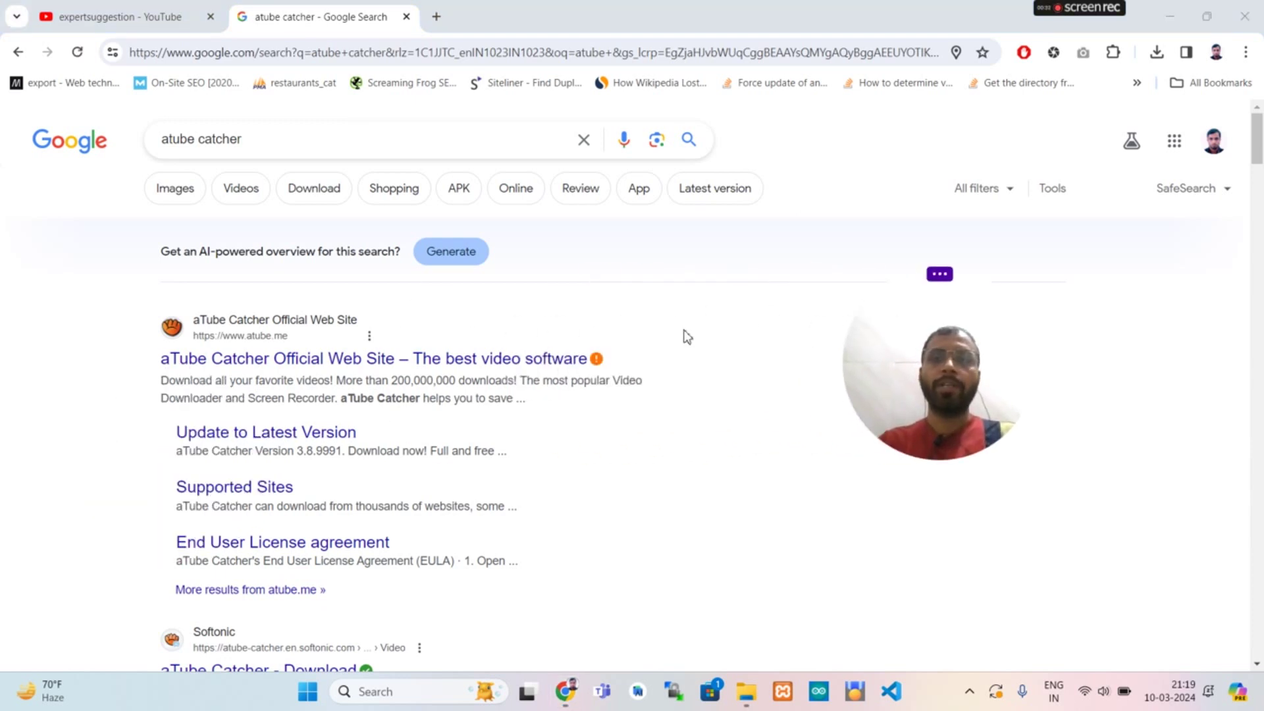
Open the aTube Catcher official website, look over its download page, and close that browser tab
click(287, 366)
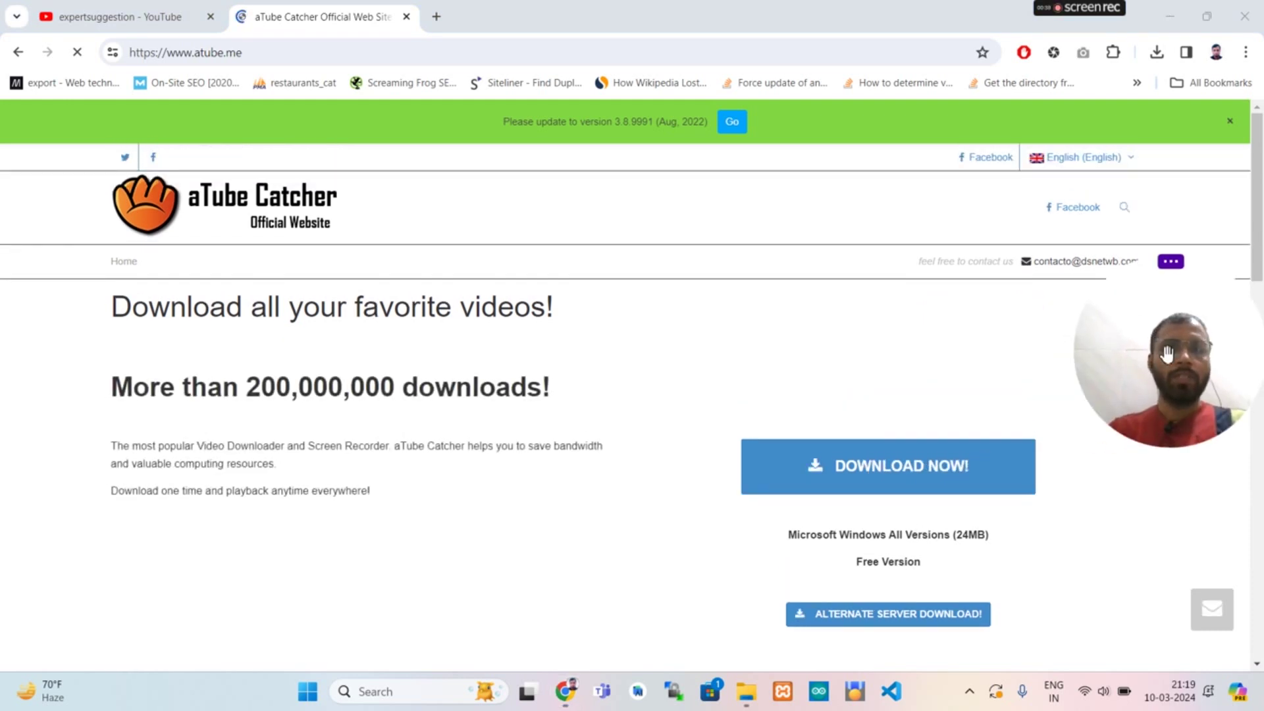
scroll(1262, 224, down, 3)
scroll(1262, 224, up, 3)
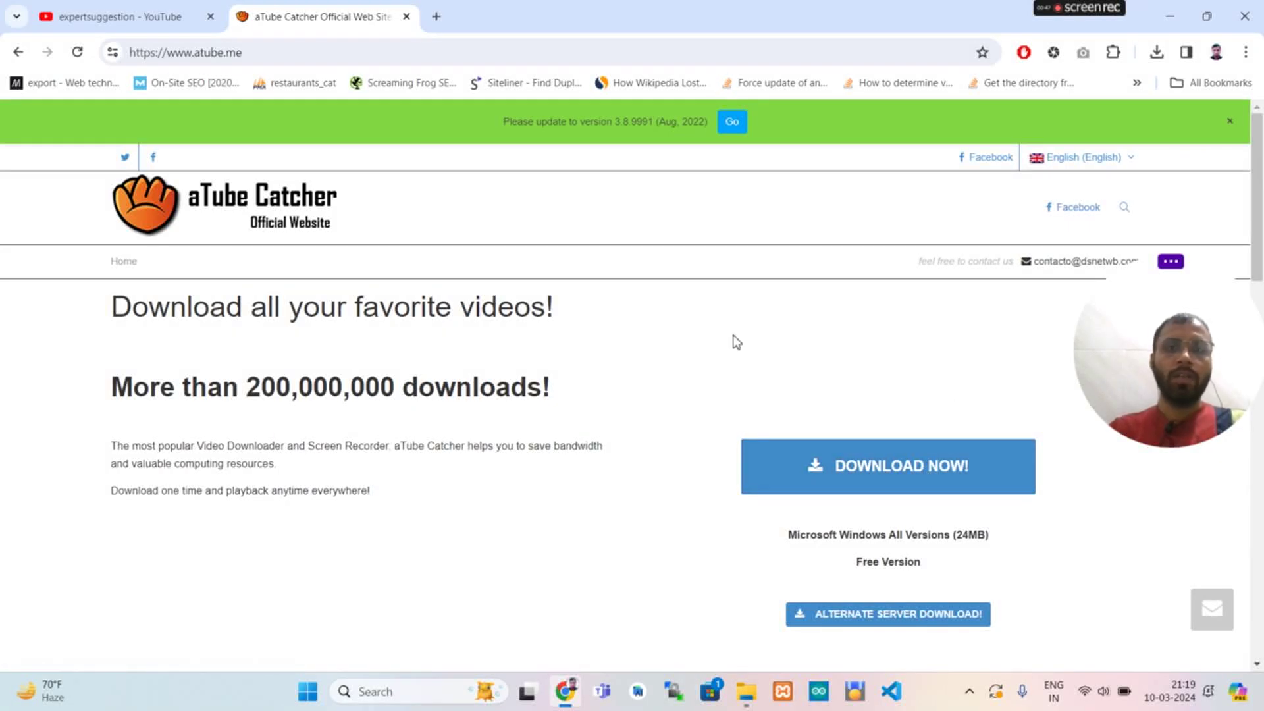
click(407, 17)
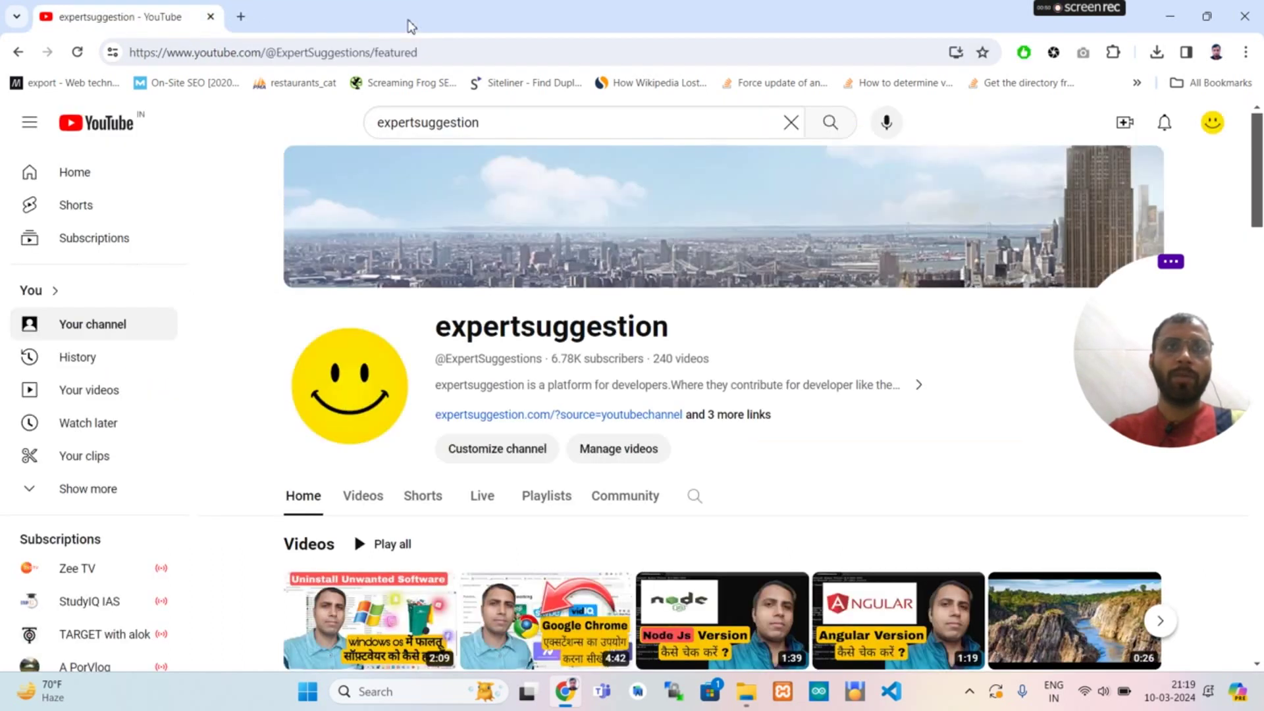
Find the installed aTube Catcher app through the Windows search and launch it
click(411, 690)
text(a)
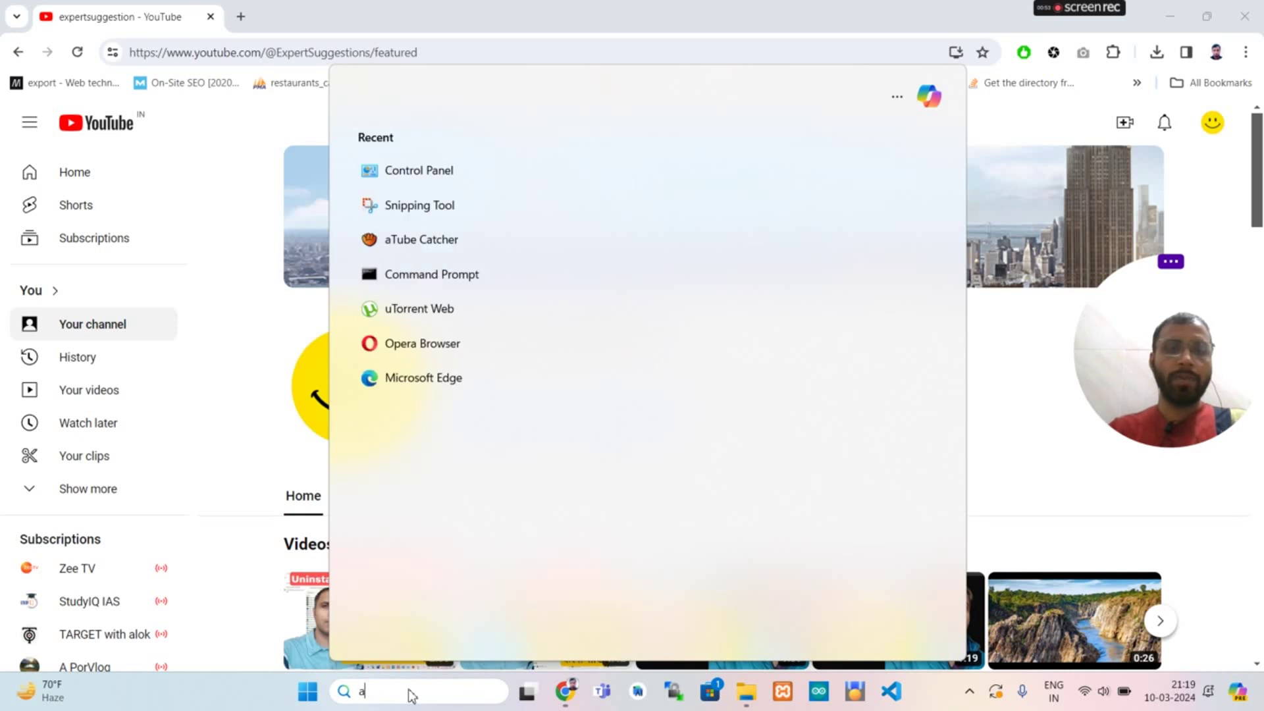
text(tu)
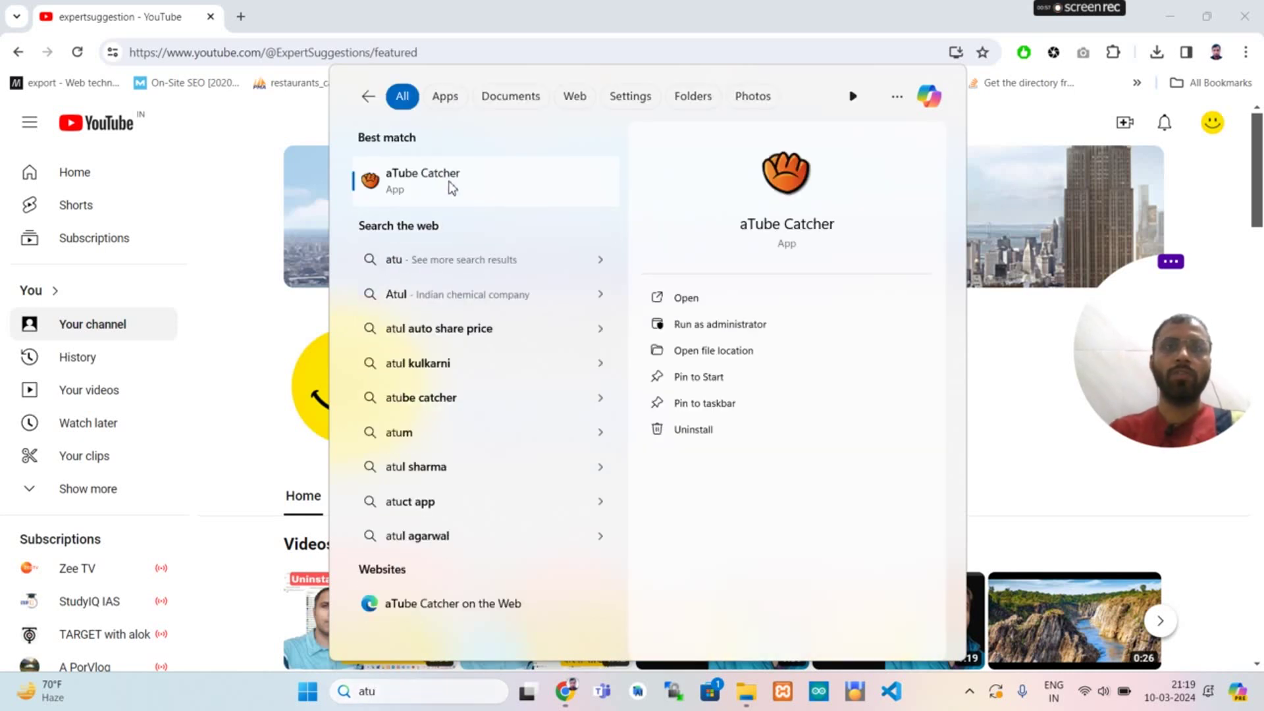
click(452, 188)
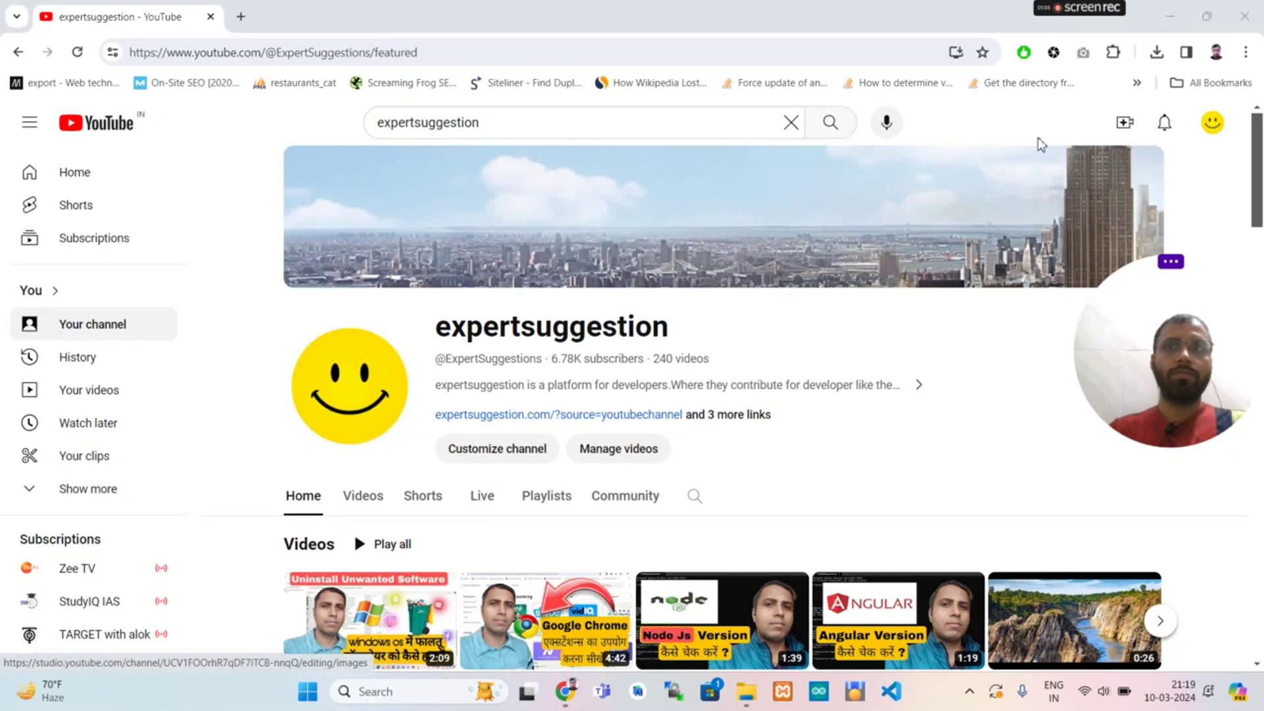
Bring up aTube Catcher over the Music folder, close its start window and show the Video Converter
click(745, 693)
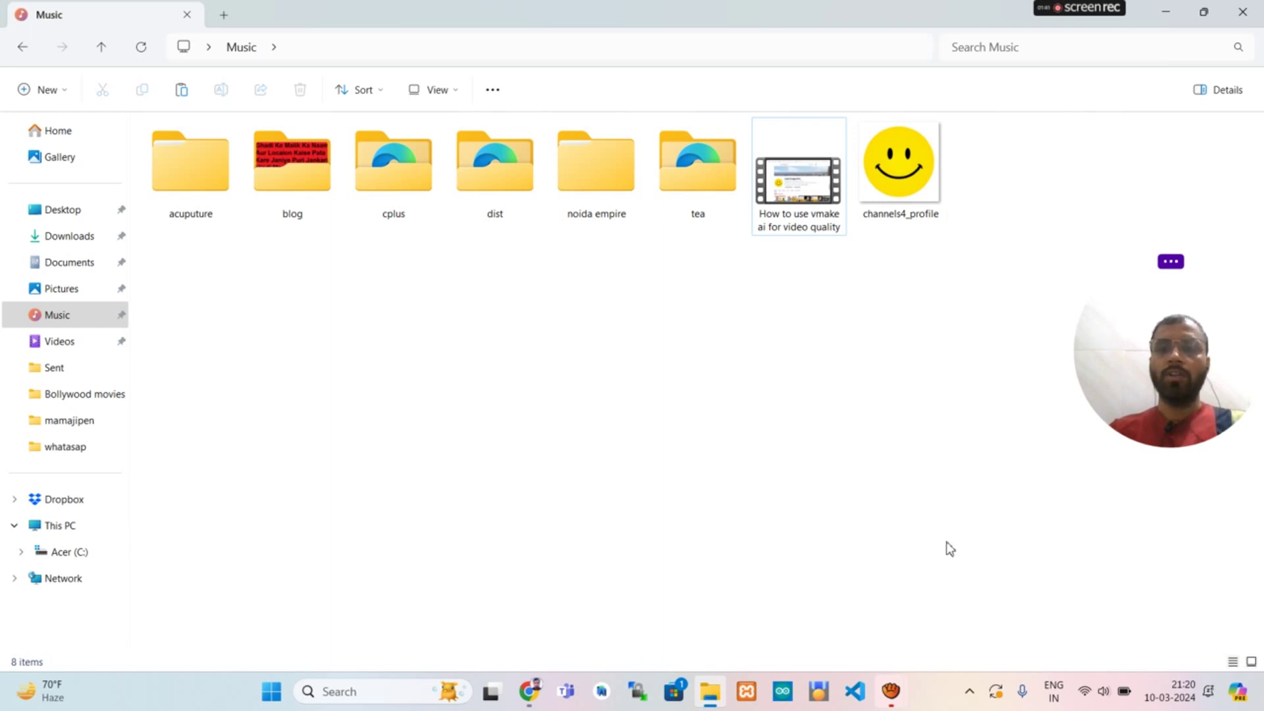
click(899, 688)
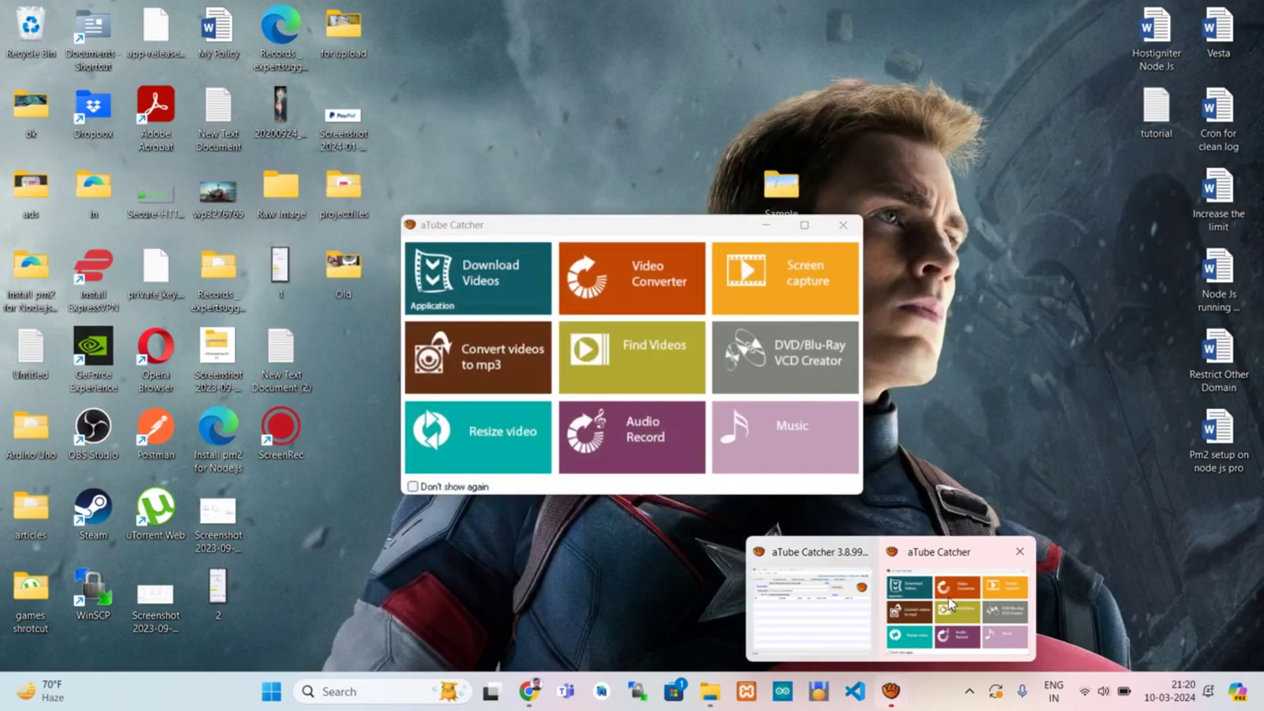
click(882, 553)
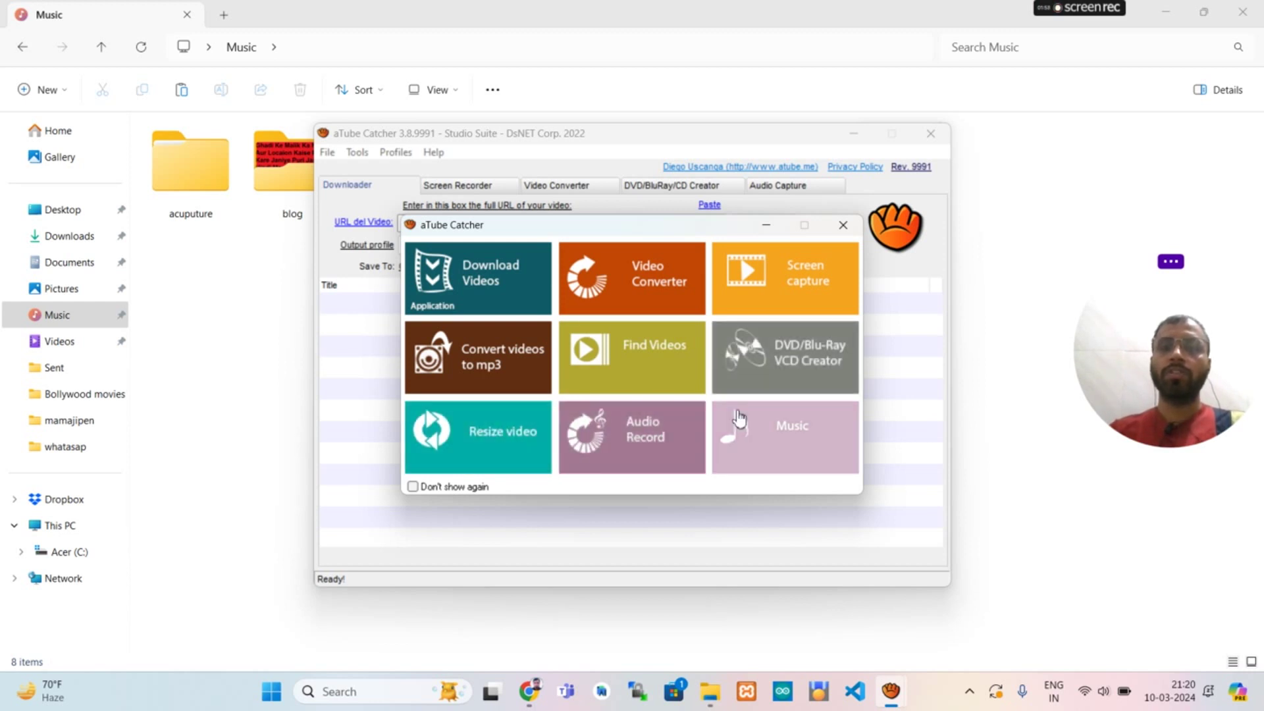
click(842, 226)
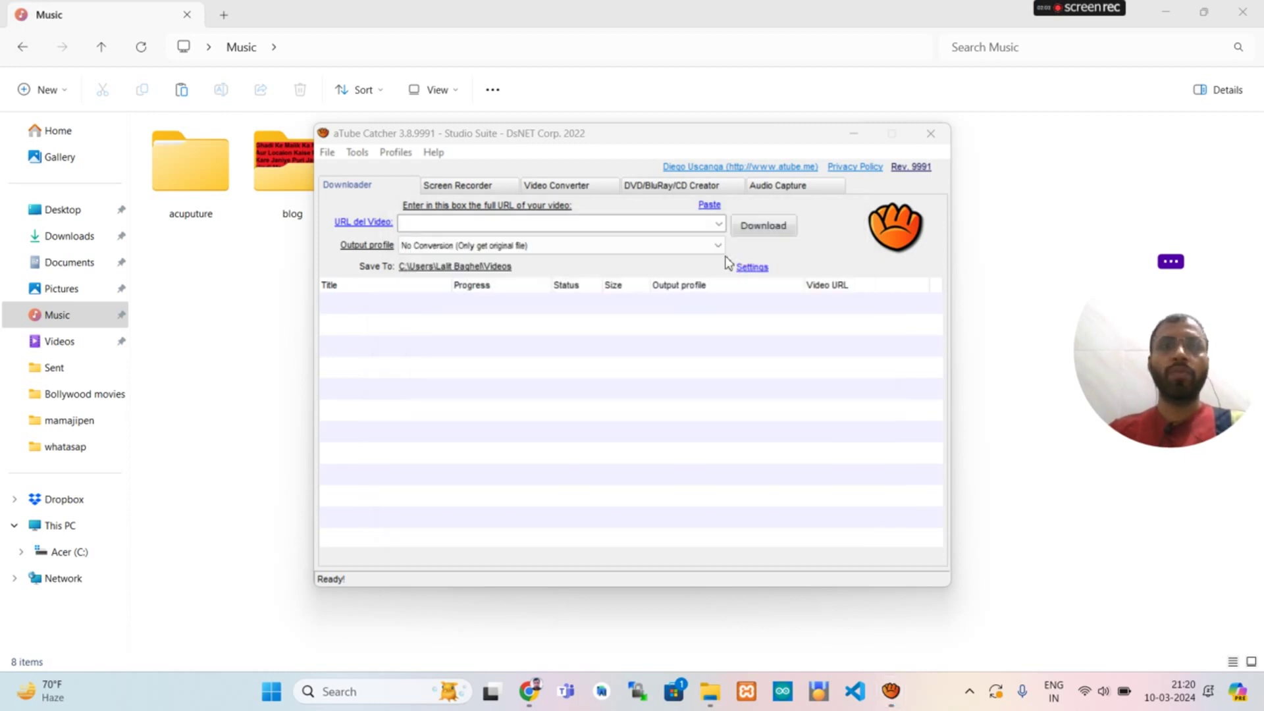
click(592, 191)
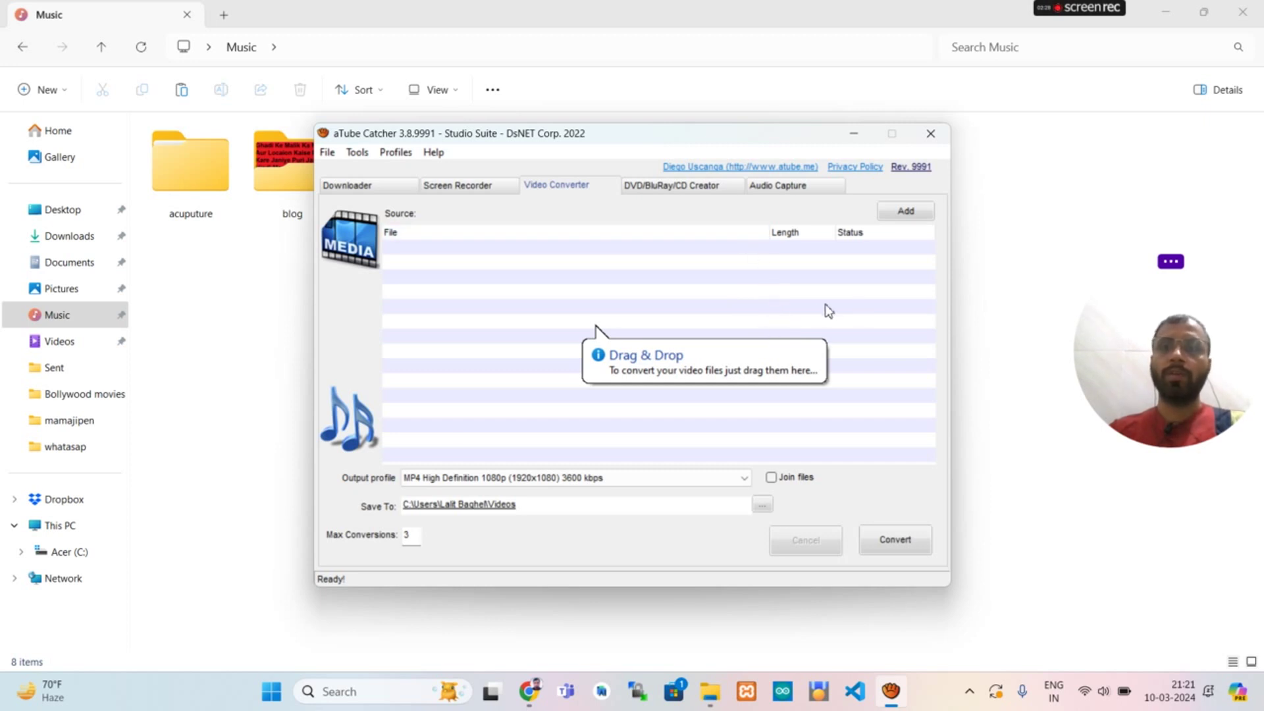
Look at the source video "How to use vmake ai for video quality" in the Music folder in File Explorer
click(982, 263)
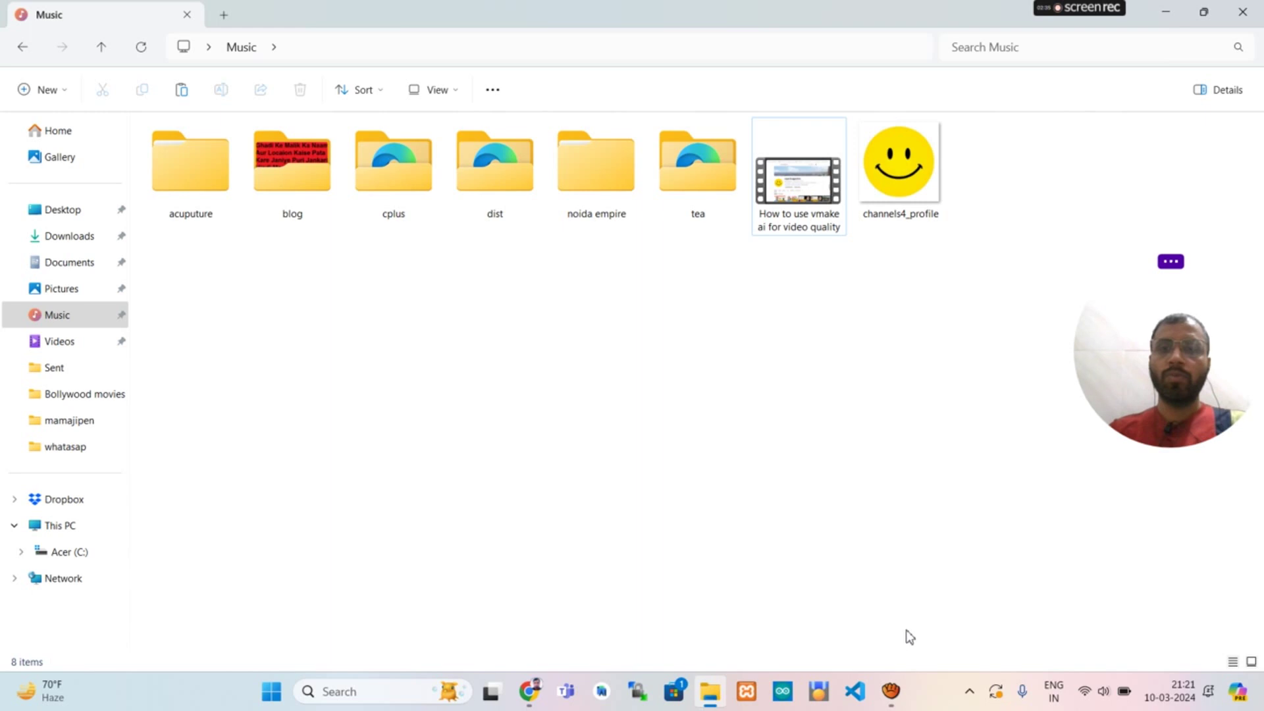
mouse_move(890, 688)
click(891, 691)
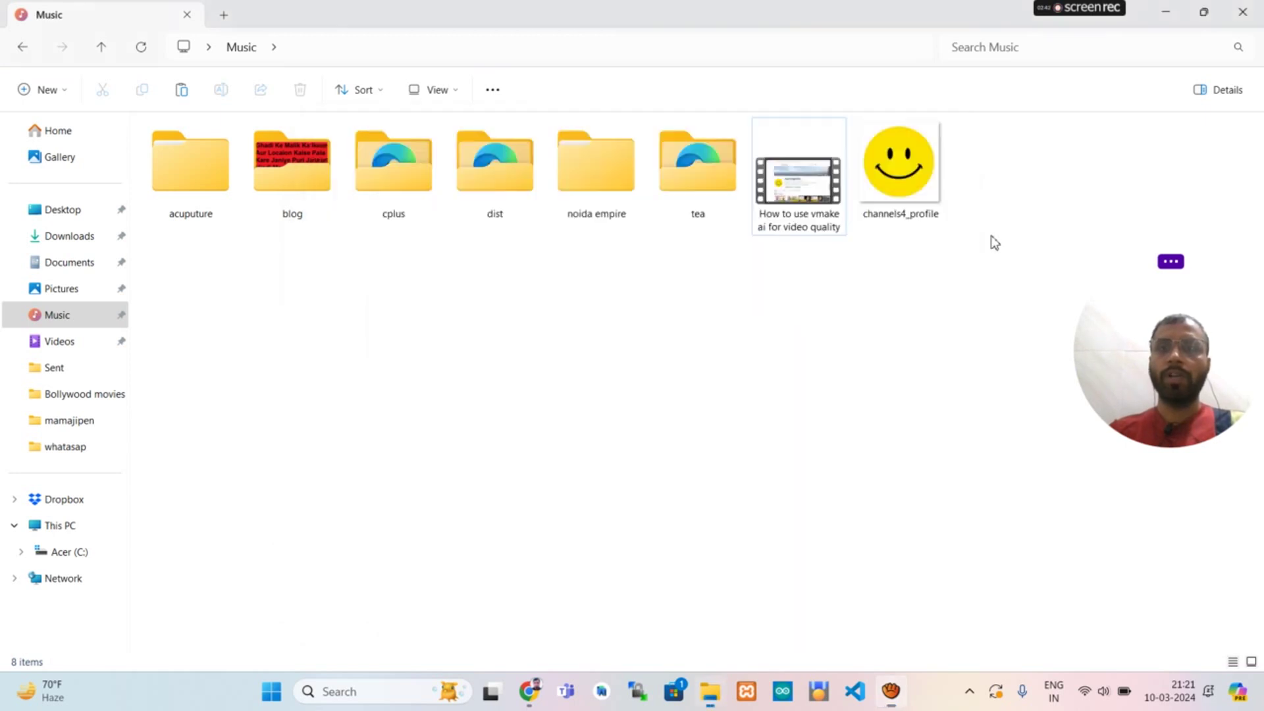
click(986, 241)
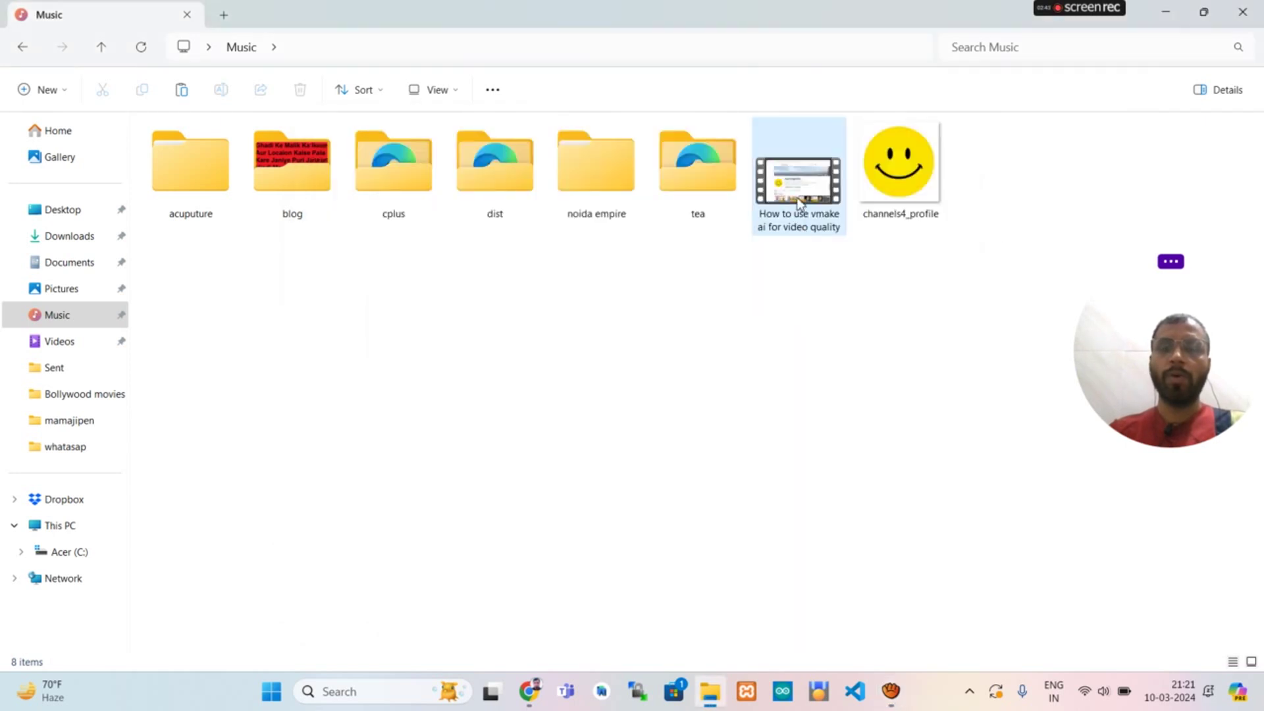
Switch back to aTube Catcher and add "How to use vmake ai for video quality" from the Music folder as the conversion source
click(892, 693)
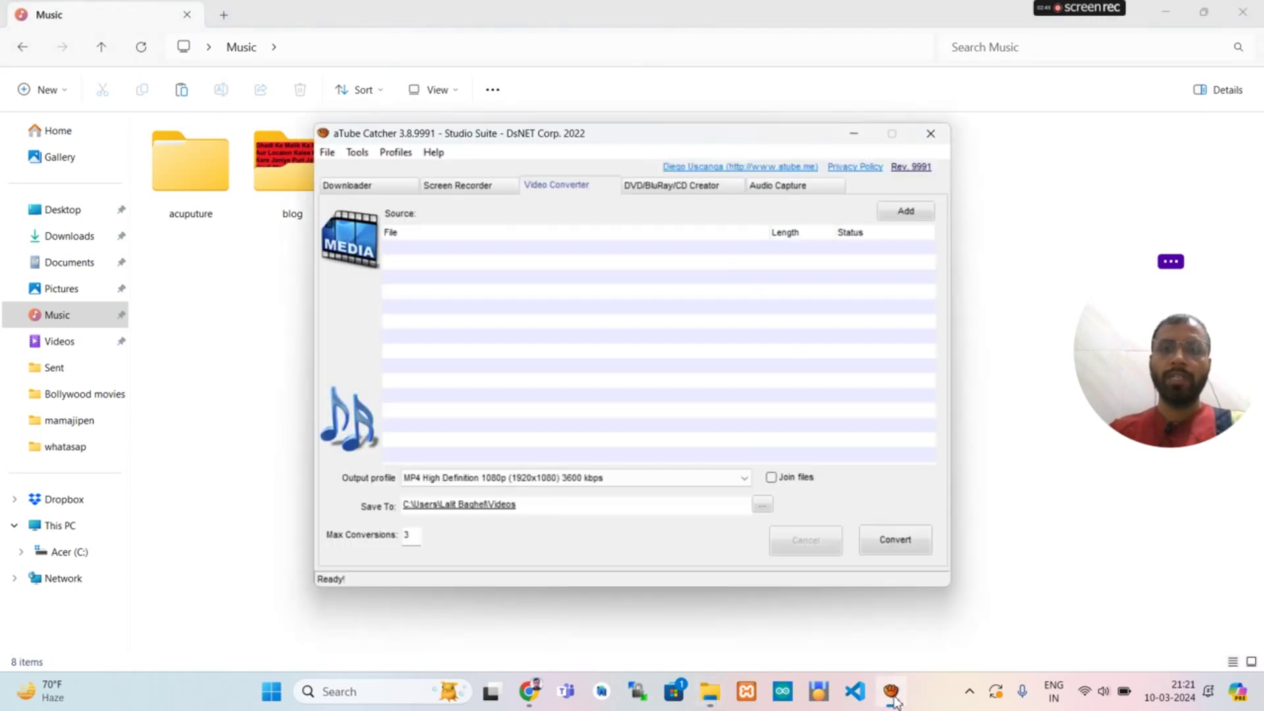
click(905, 211)
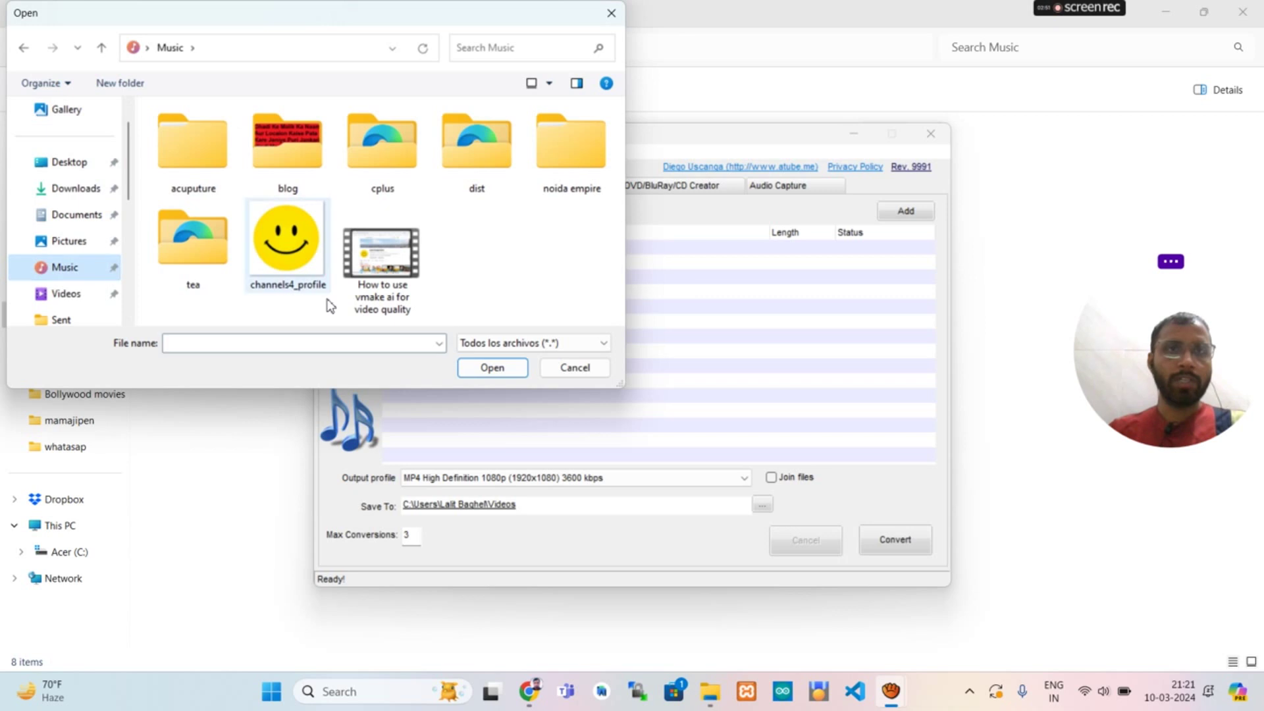
double_click(381, 271)
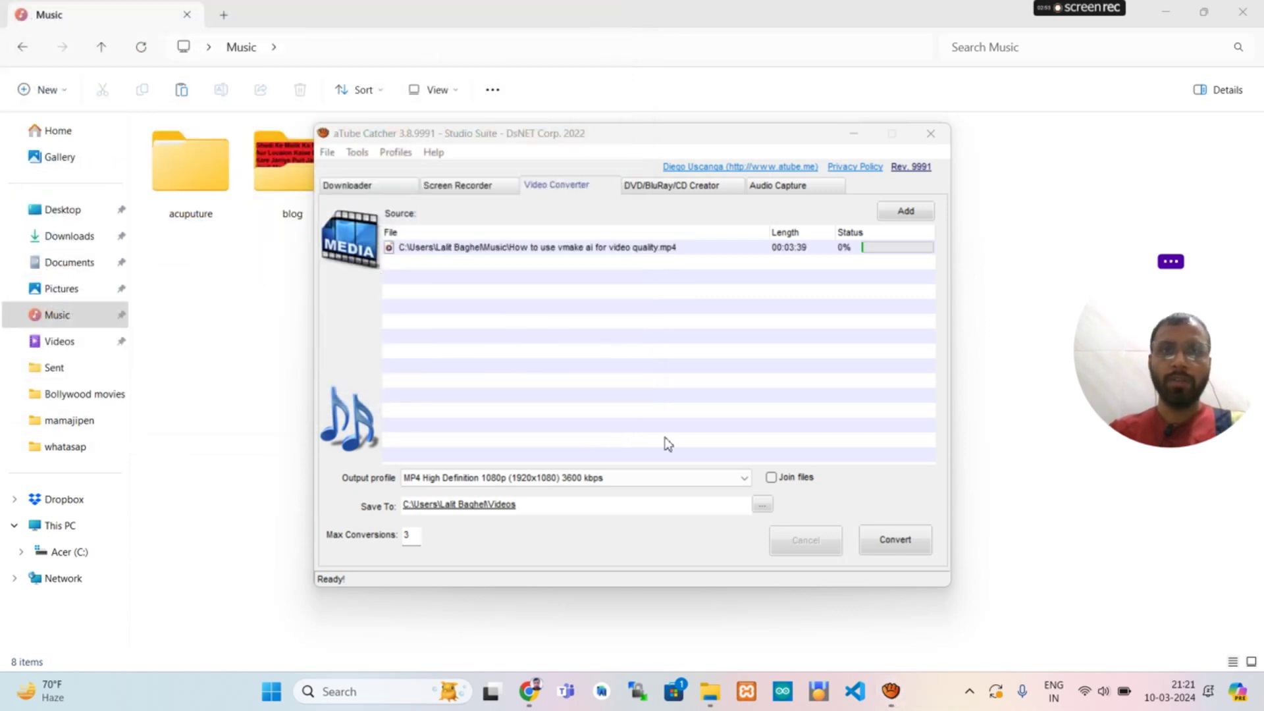
Choose the output profile MP4 High Definition 1080p (1920x1080) 3600 kbps and start converting the added video
click(744, 477)
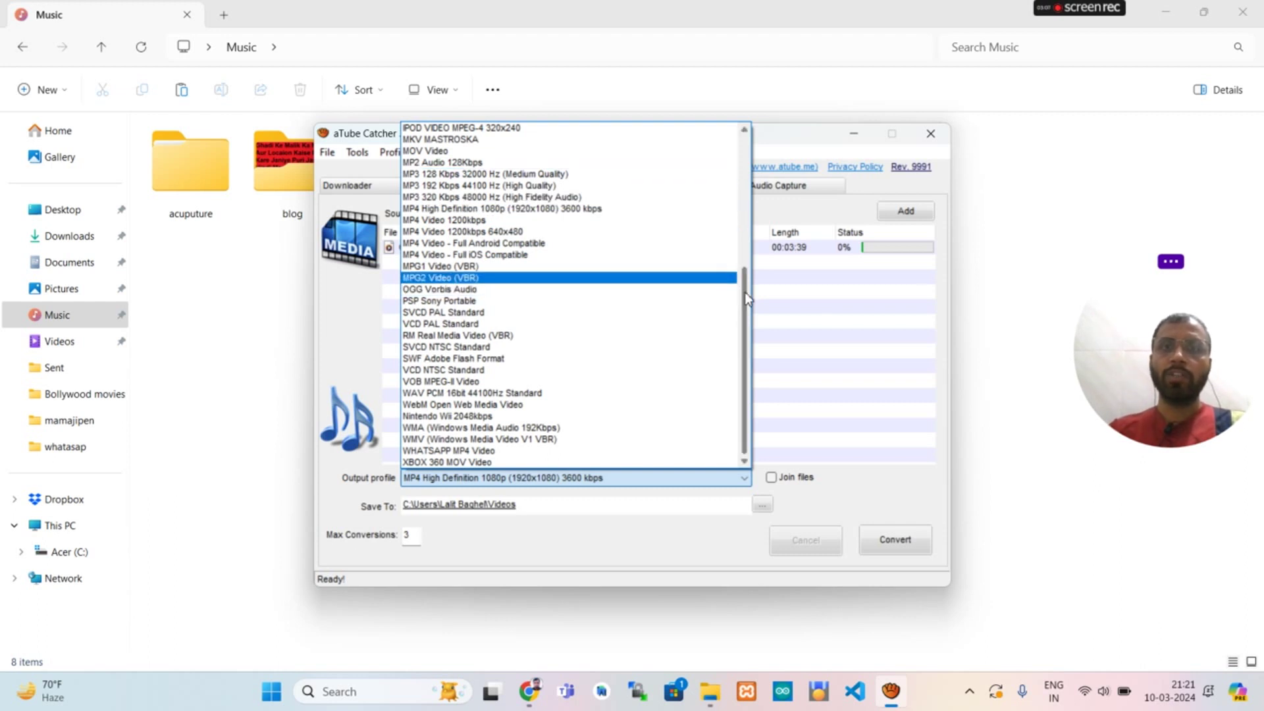
scroll(747, 298, up, 7)
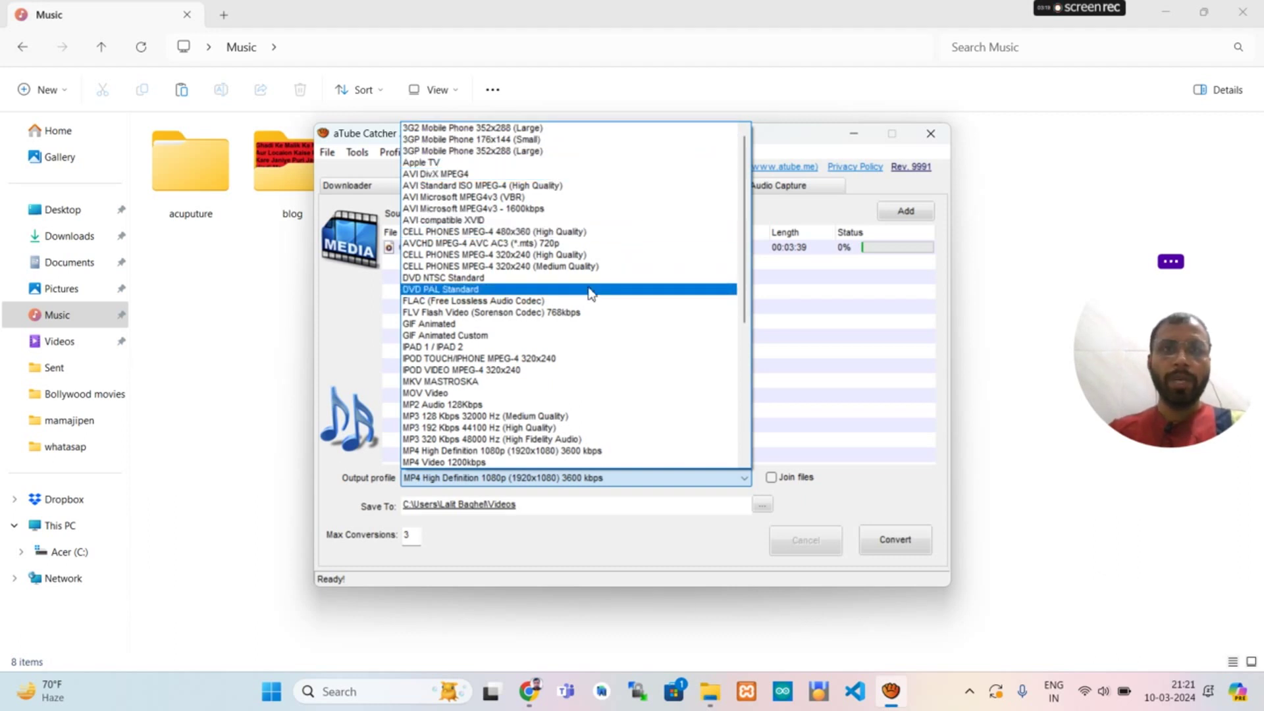
drag(742, 180, 743, 231)
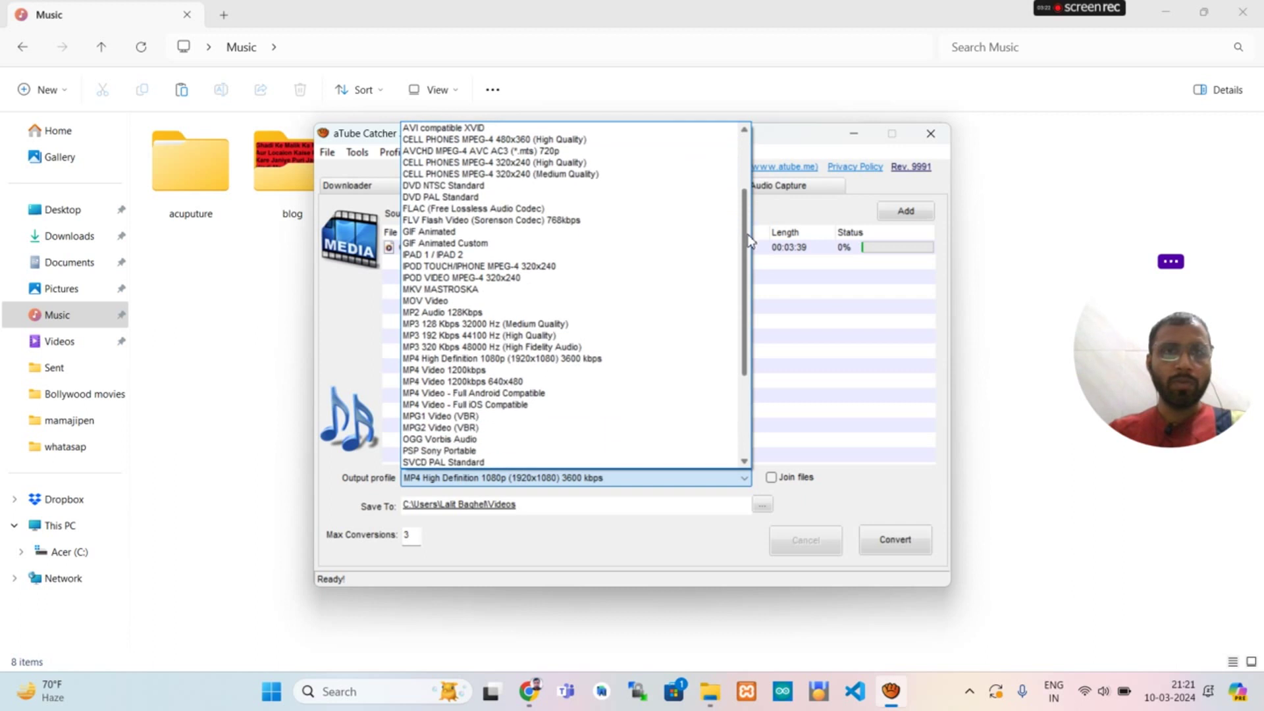
click(636, 362)
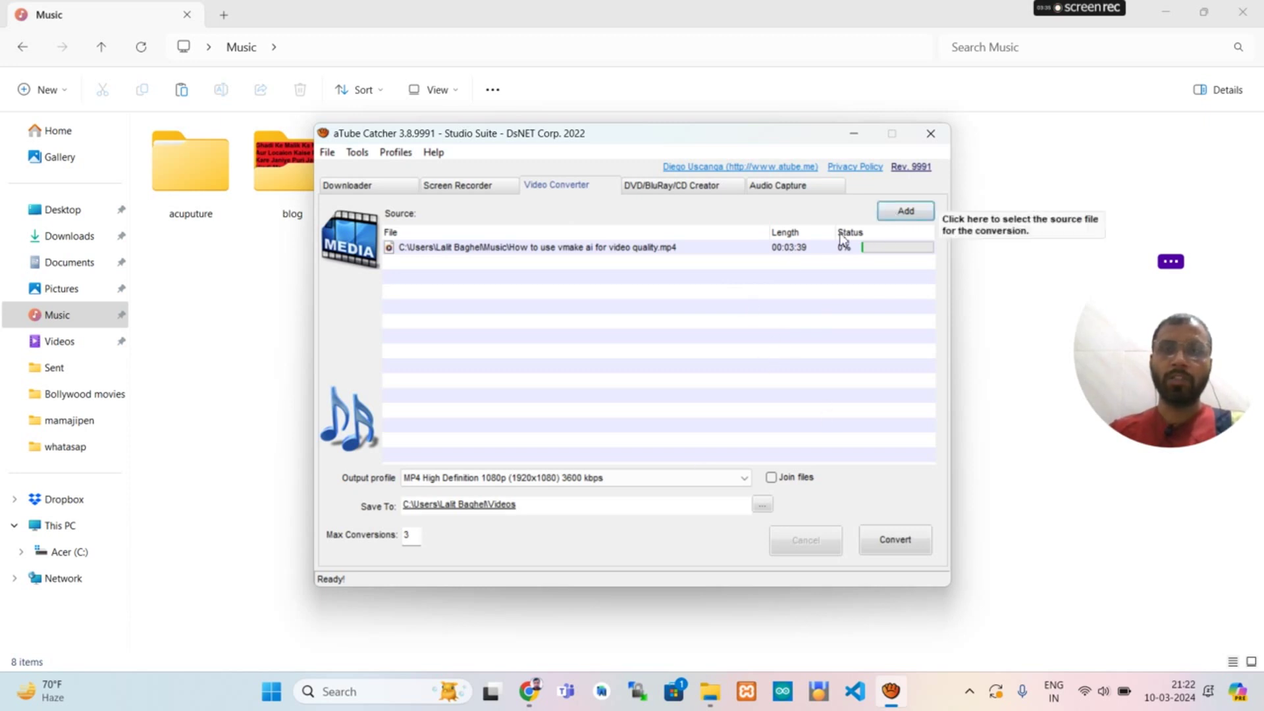
click(716, 255)
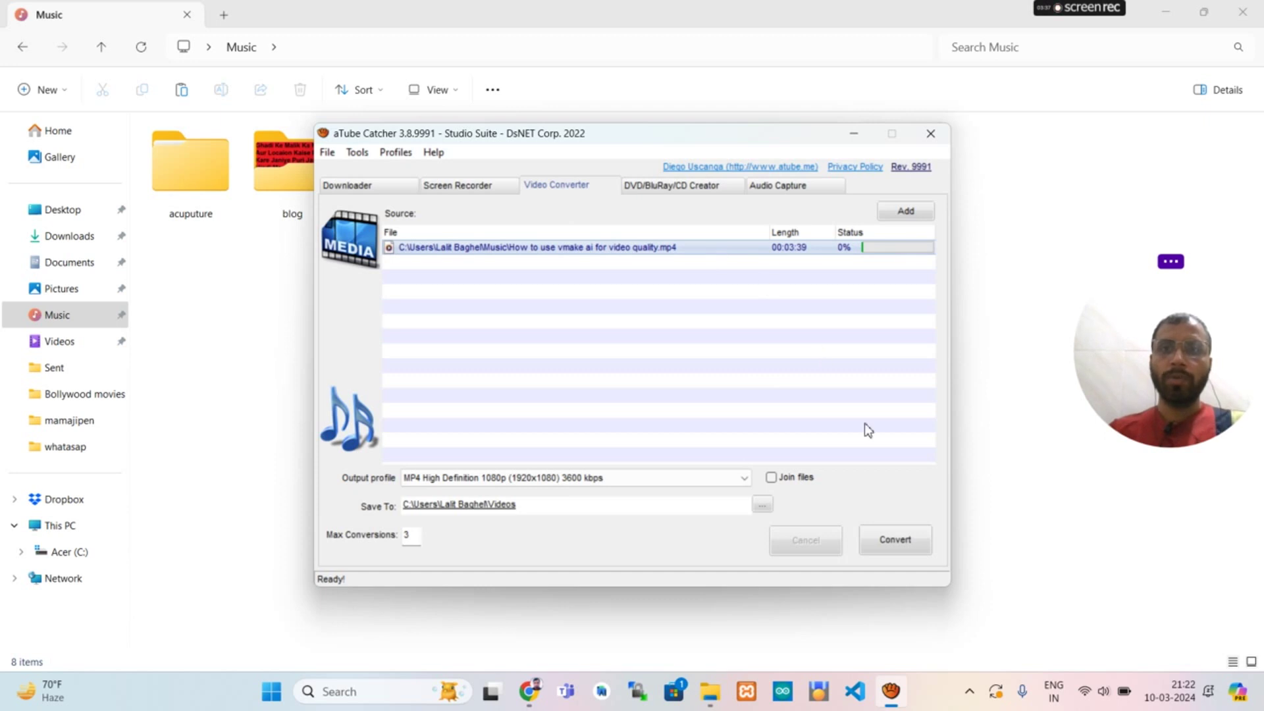
click(883, 539)
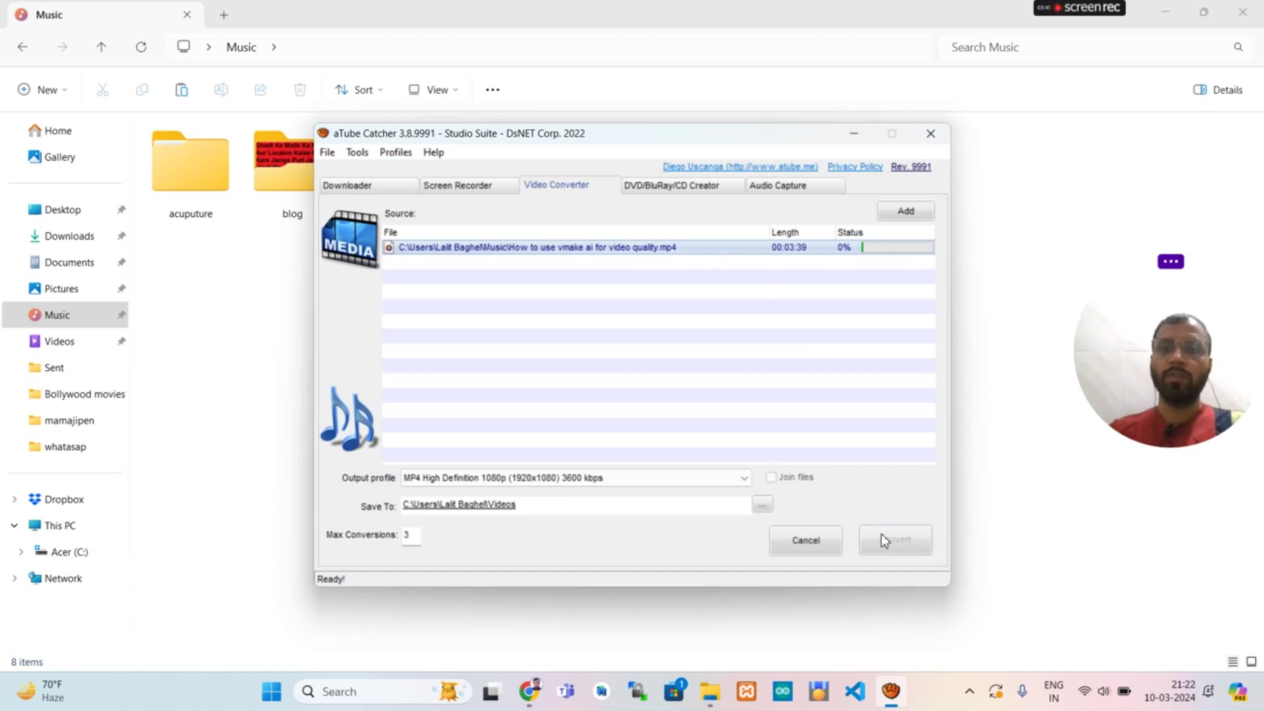